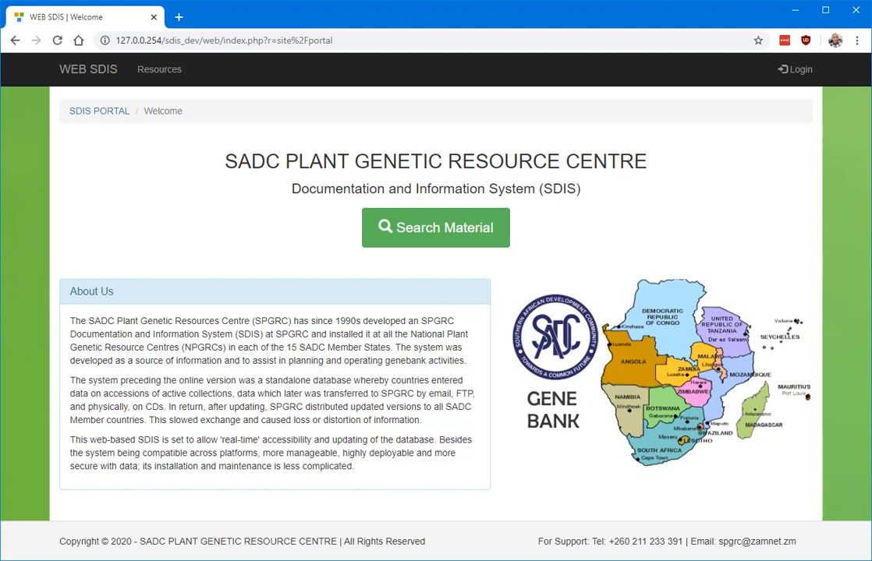
Step: Go from the SDIS portal welcome page to the Login page
left_click(788, 72)
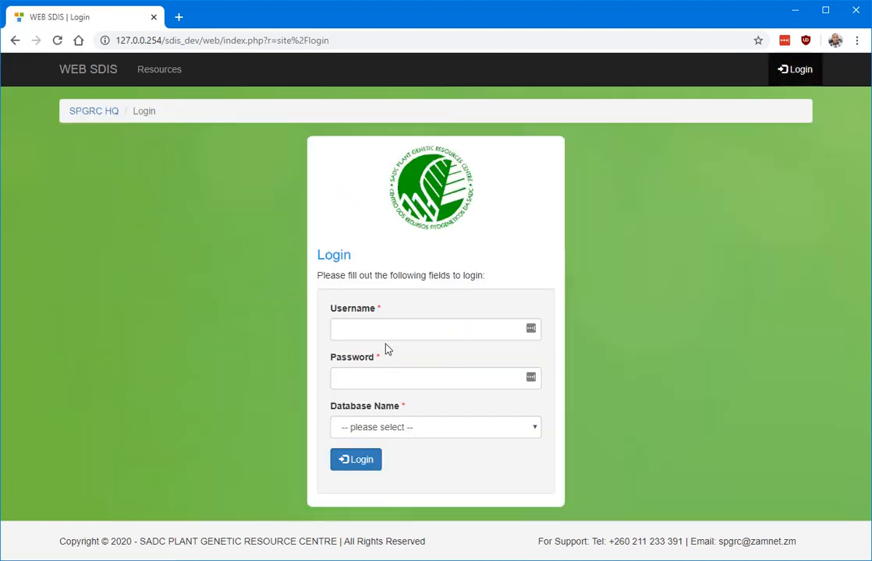
Step: Sign in with the administrator username and password to the DRC - CONGO (DR) database
left_click(383, 328)
type("admin")
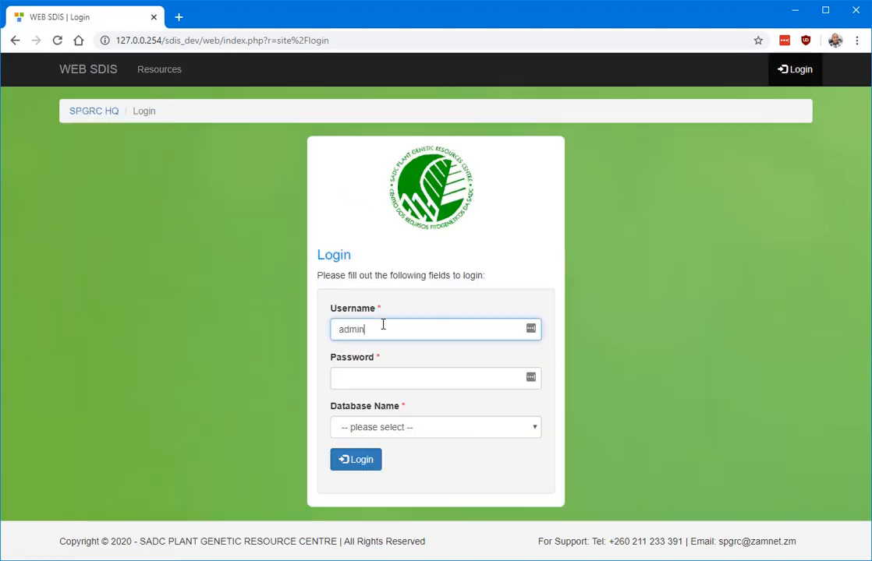
key("Tab")
type("admin")
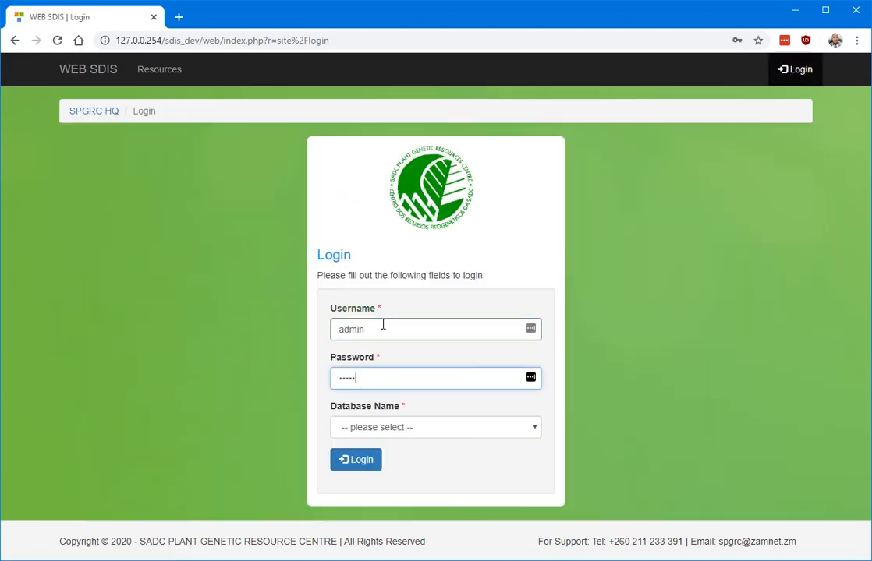
left_click(415, 429)
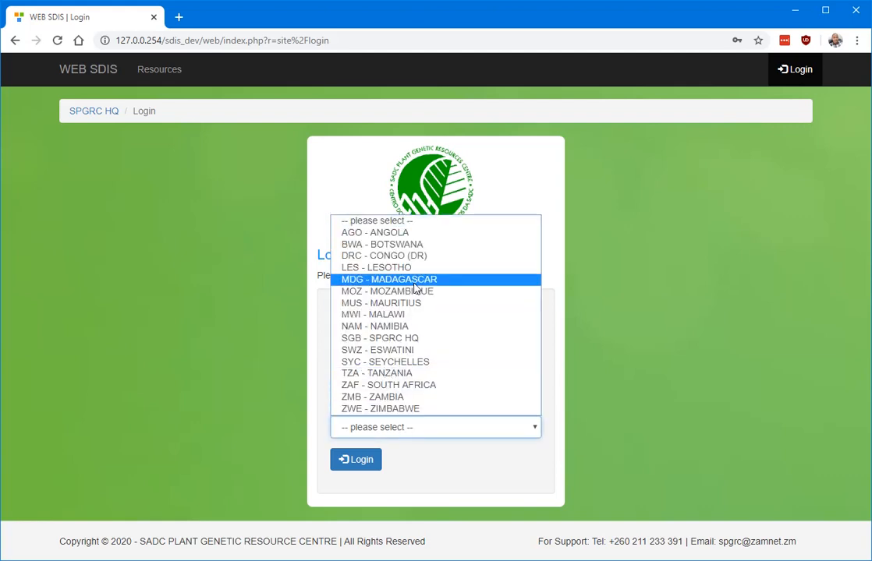
left_click(359, 256)
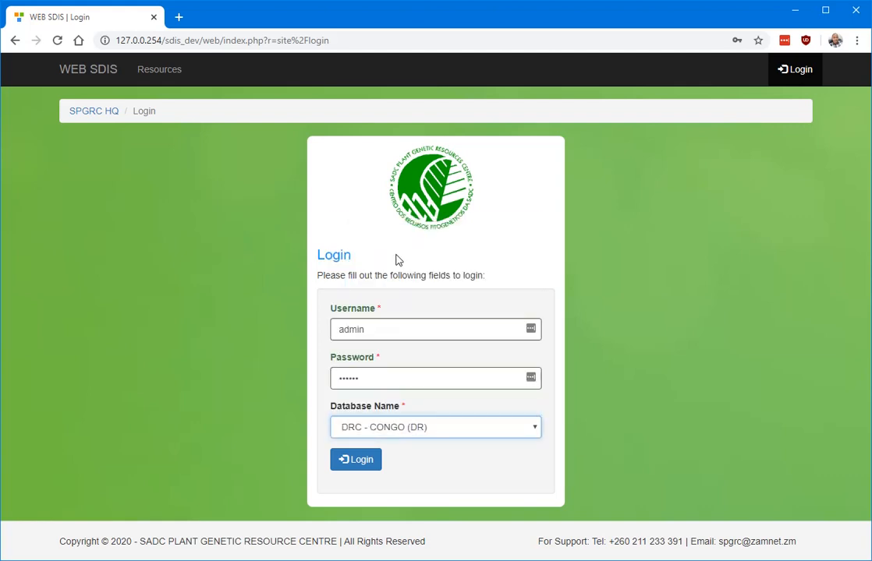
left_click(355, 462)
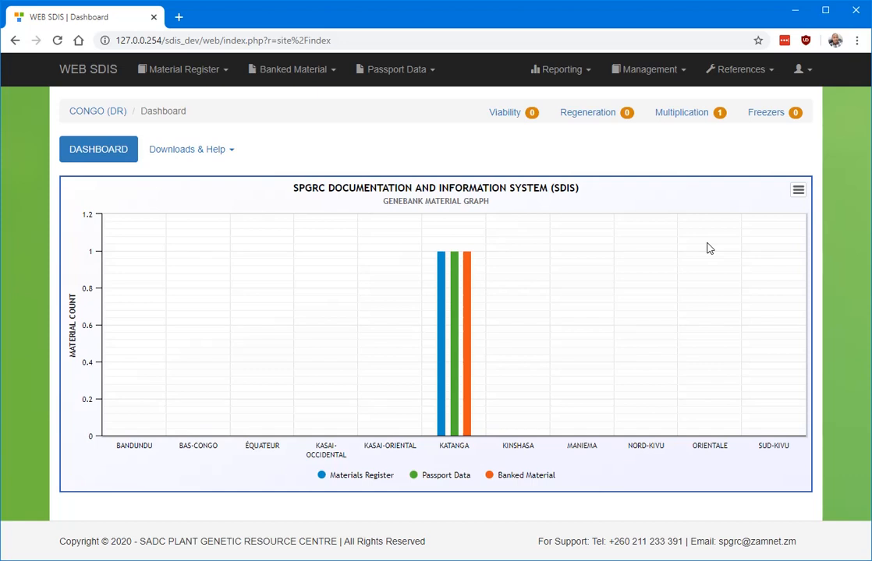
Step: Open Material Register > Registered Material from the dashboard menu
right_click(206, 65)
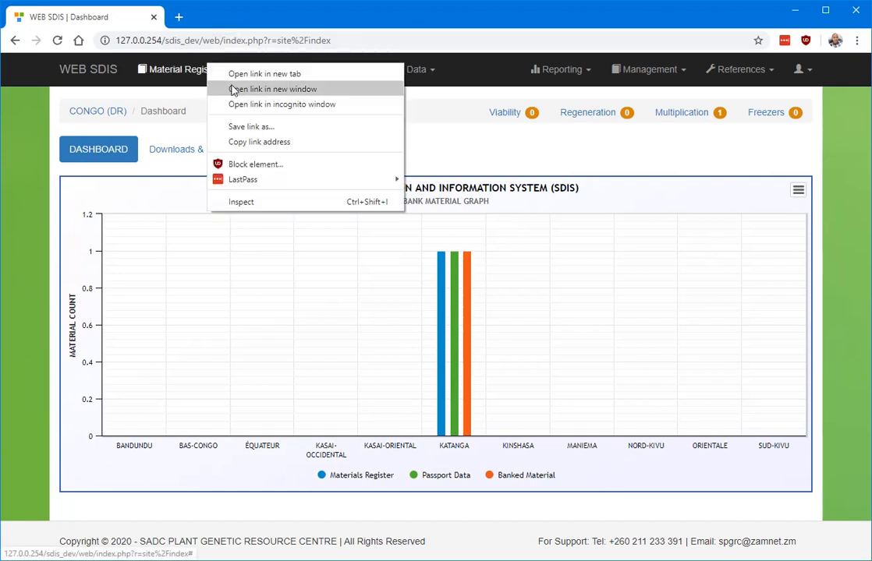
left_click(181, 74)
left_click(220, 111)
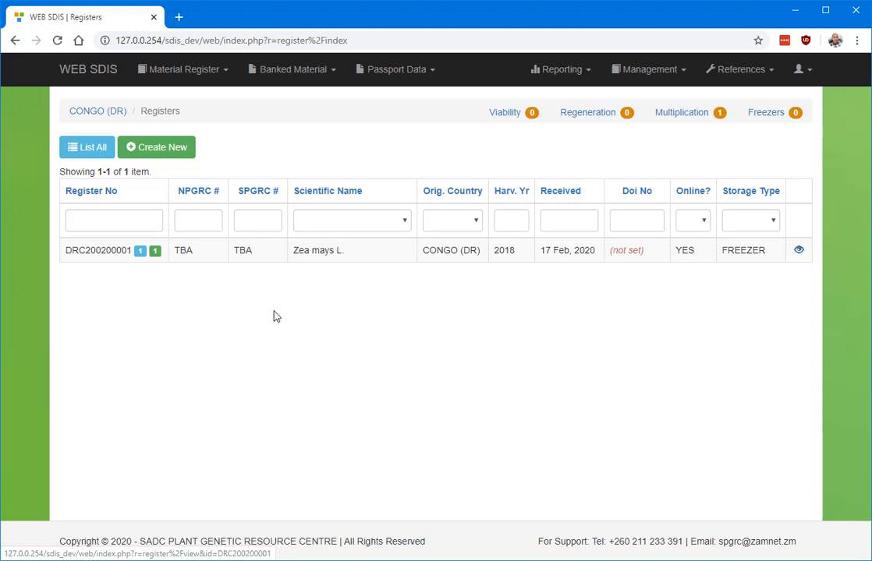
Step: View the details of the Zea mays L. register DRC200200001
double_click(126, 251)
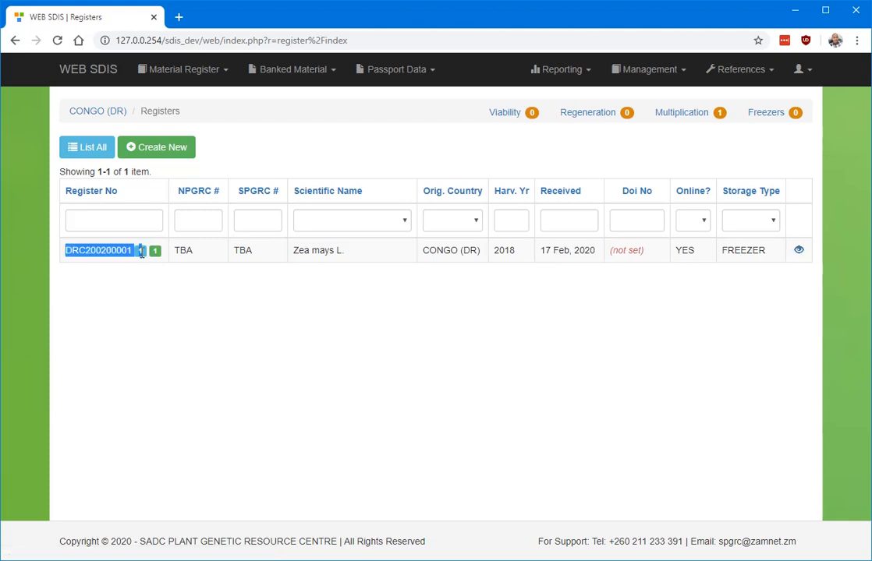
left_click(161, 255)
double_click(134, 250)
left_click(159, 255)
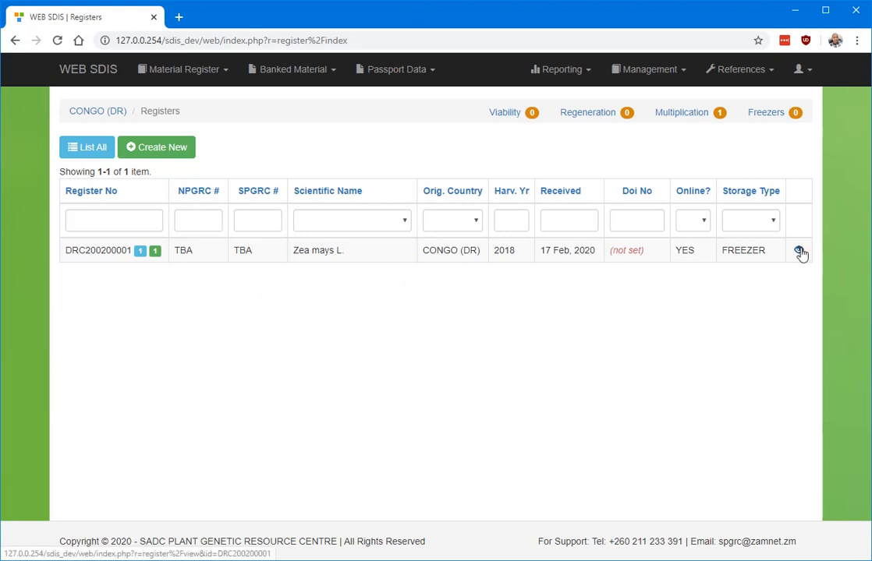
left_click(798, 250)
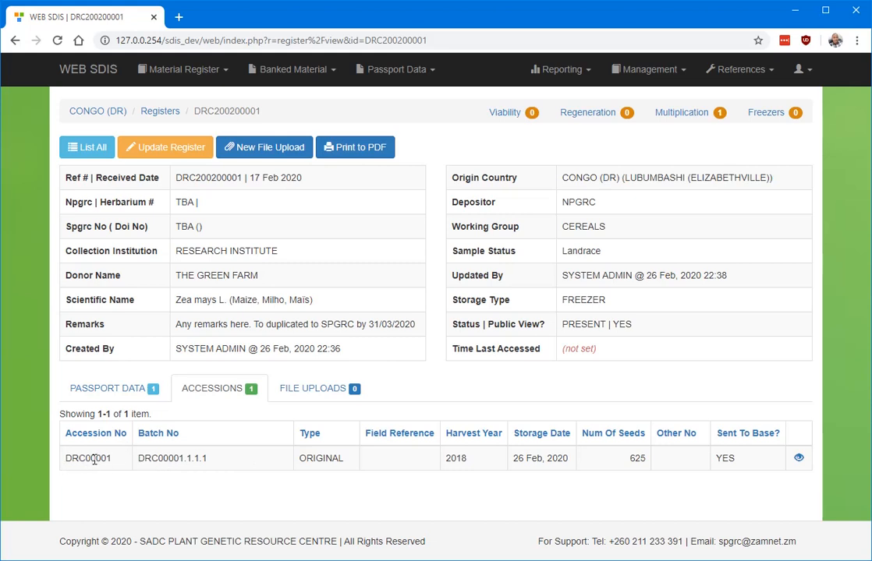
left_click_drag(66, 458, 806, 458)
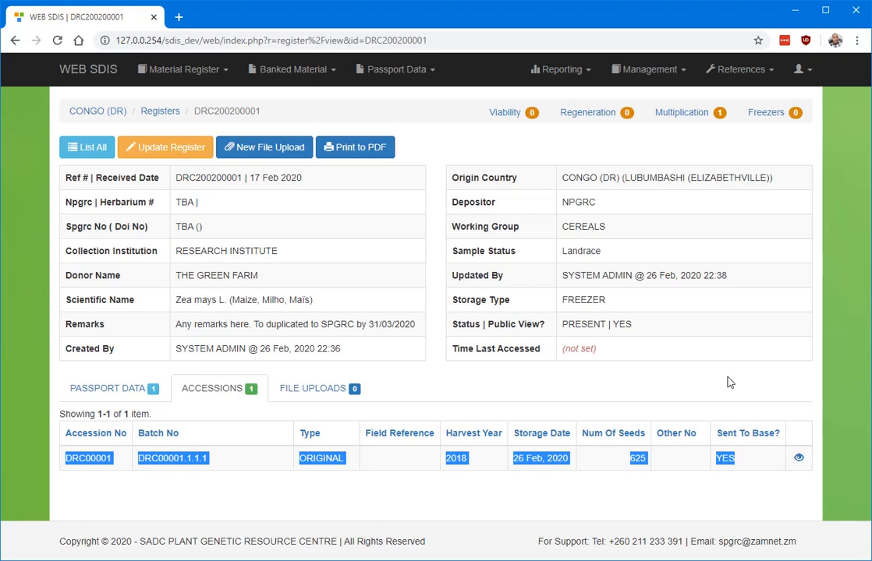
left_click(636, 331)
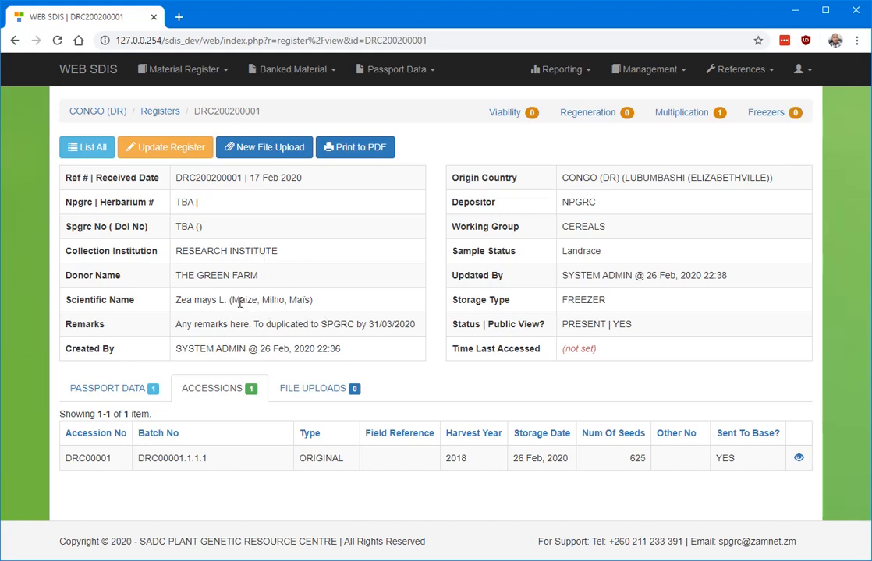
left_click_drag(232, 299, 309, 299)
left_click(316, 298)
double_click(248, 300)
left_click(343, 302)
left_click_drag(69, 457, 751, 456)
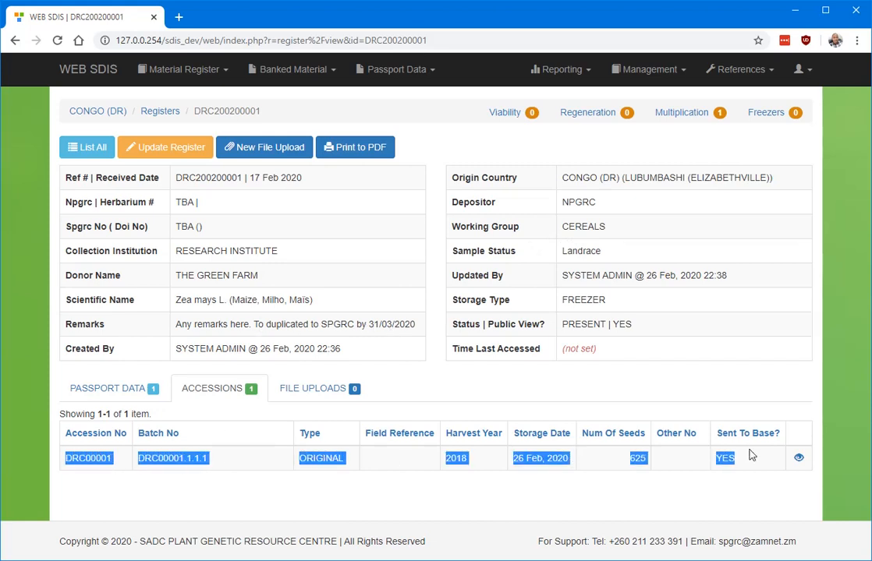
left_click(754, 472)
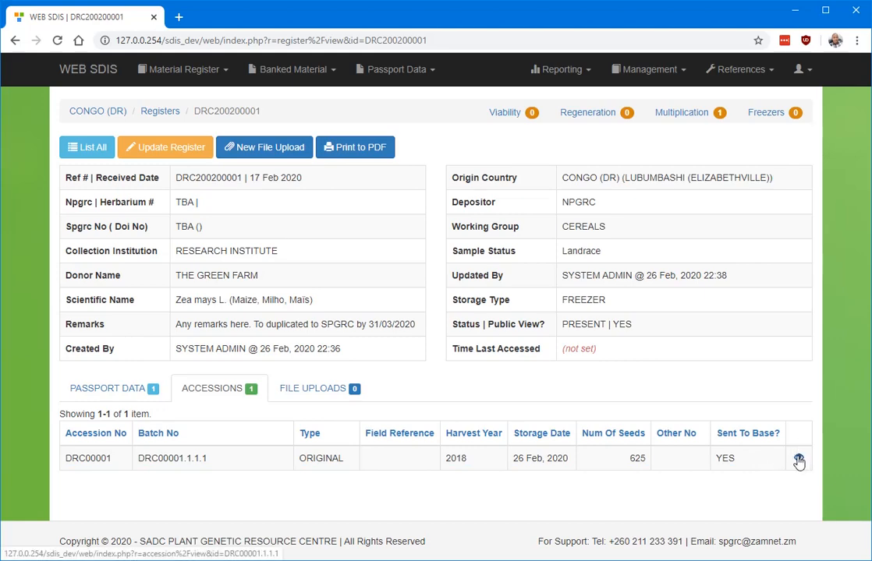
Step: Open batch DRC00001.1.1.1 and show its five stock balances, all at 0.00
left_click(798, 460)
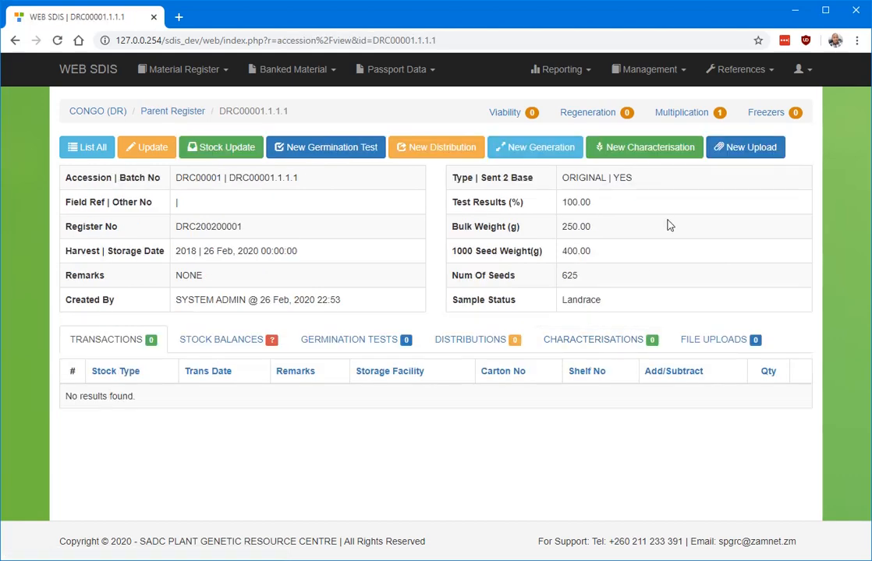
left_click(215, 343)
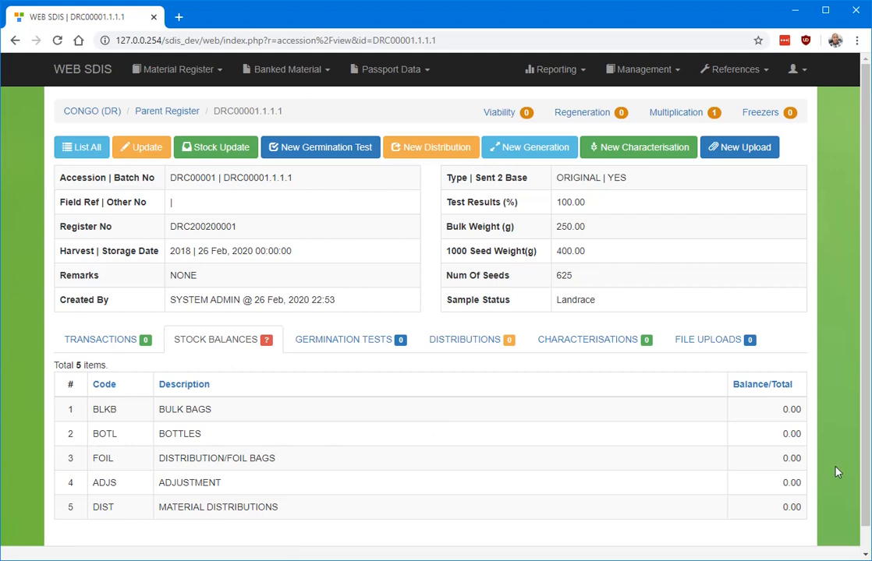
double_click(789, 409)
left_click_drag(803, 435, 790, 387)
left_click(788, 320)
Step: Start a stock update as a BULK BAGS ADDITION
left_click(217, 154)
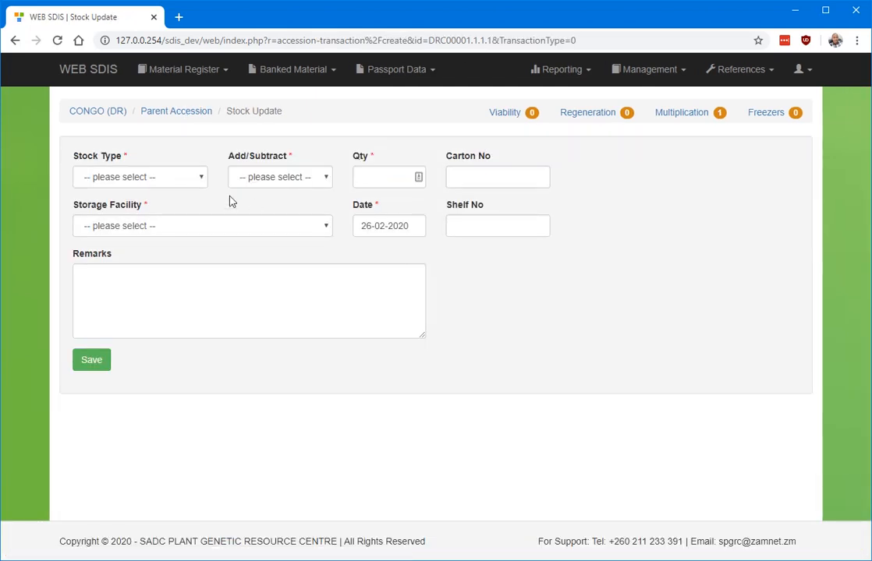
left_click(164, 179)
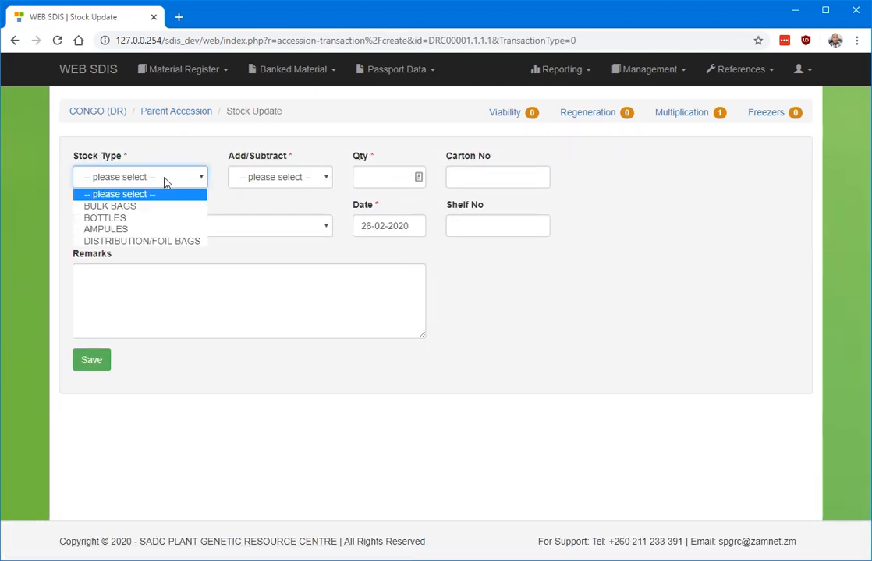
left_click(111, 205)
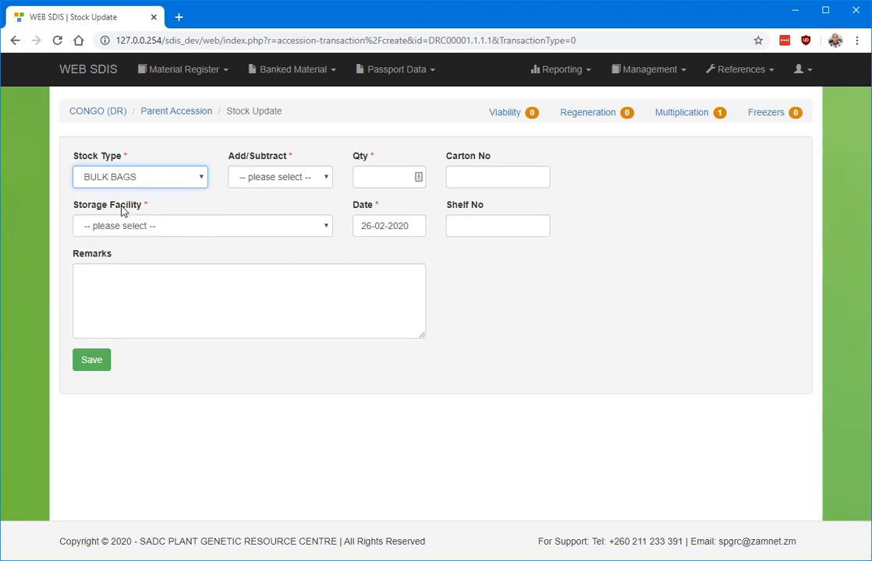
left_click(314, 178)
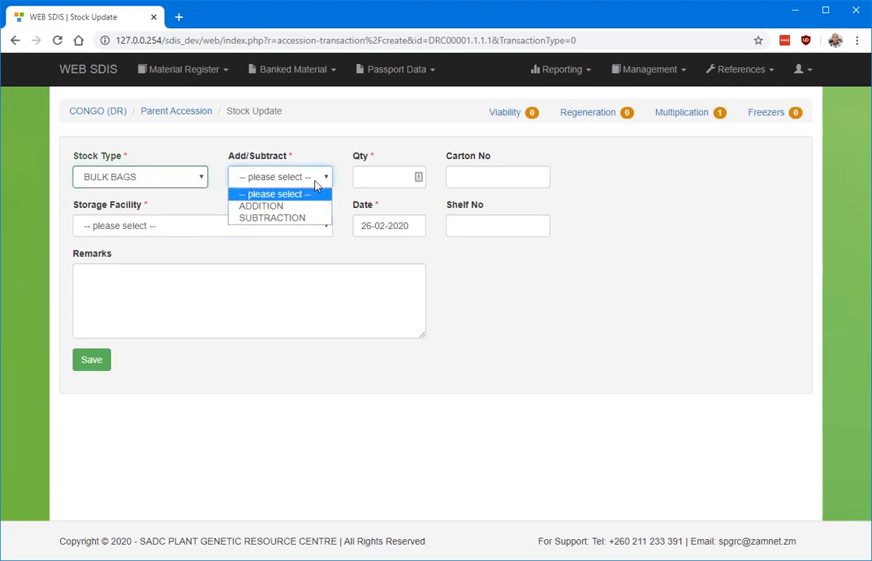
left_click(282, 208)
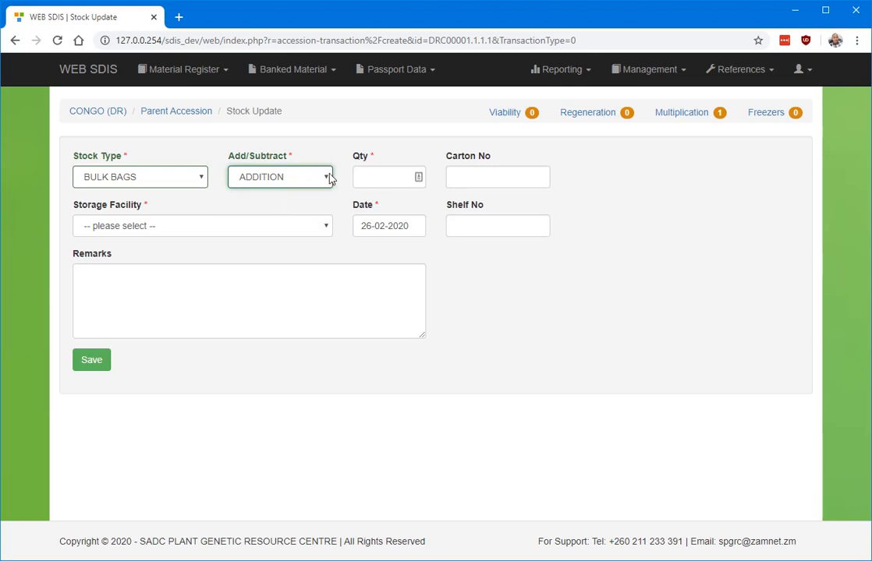
left_click(327, 178)
left_click(273, 209)
left_click(325, 180)
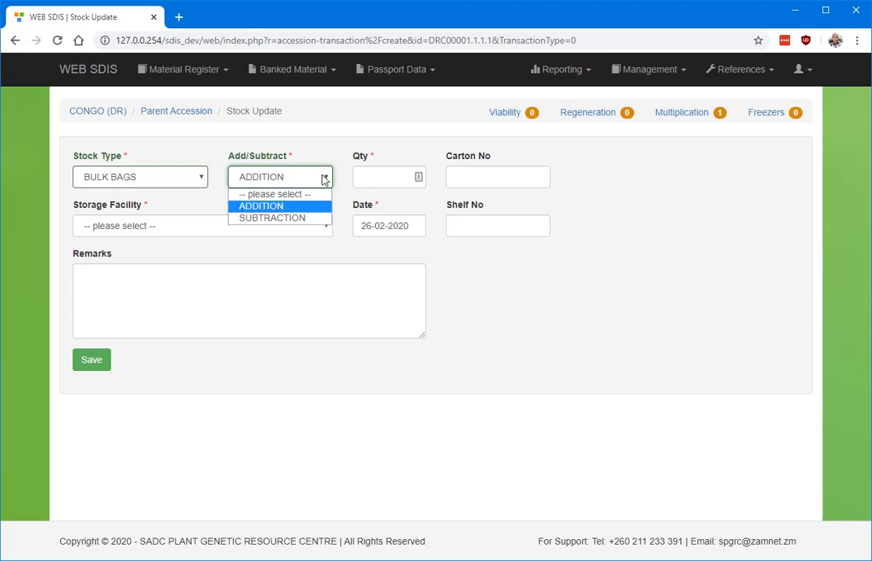
left_click(262, 206)
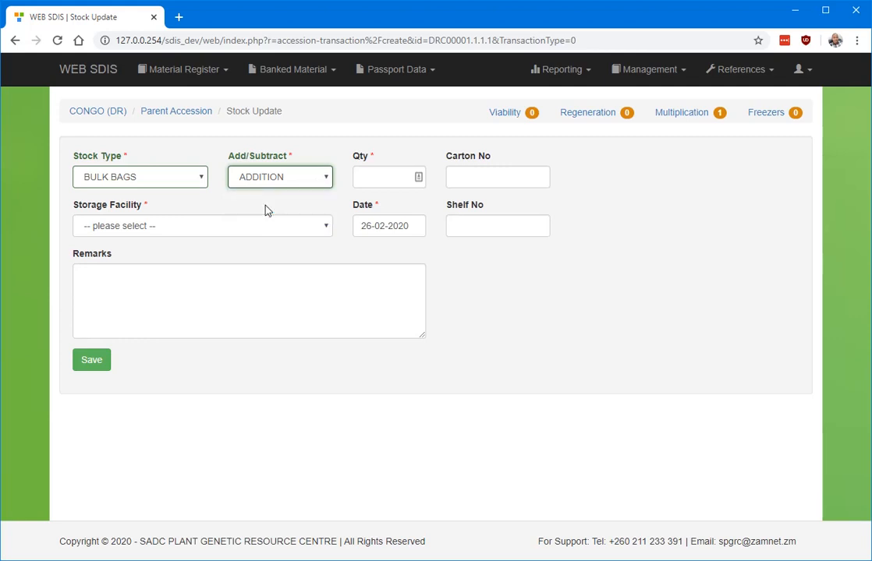
Step: Enter quantity 2, carton 16 and storage facility 25 - 25, then save
left_click(376, 179)
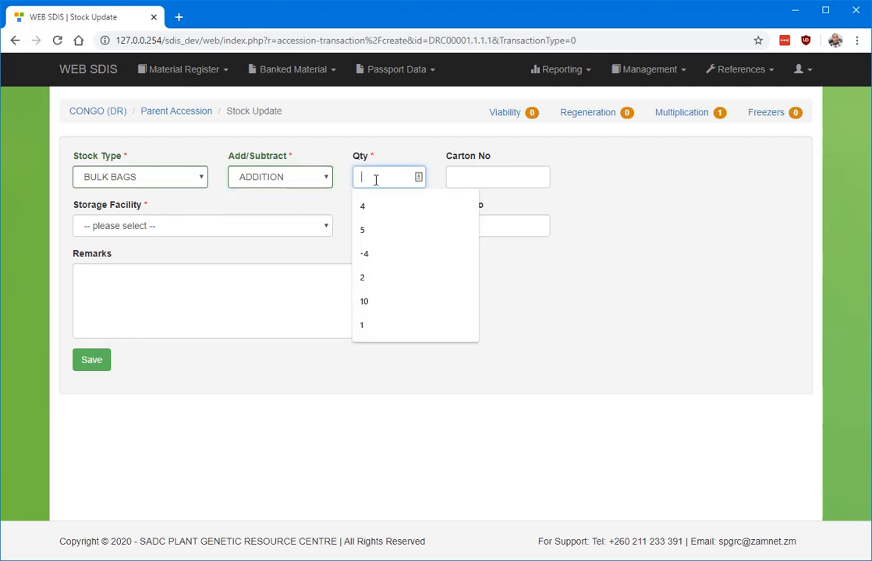
type("5")
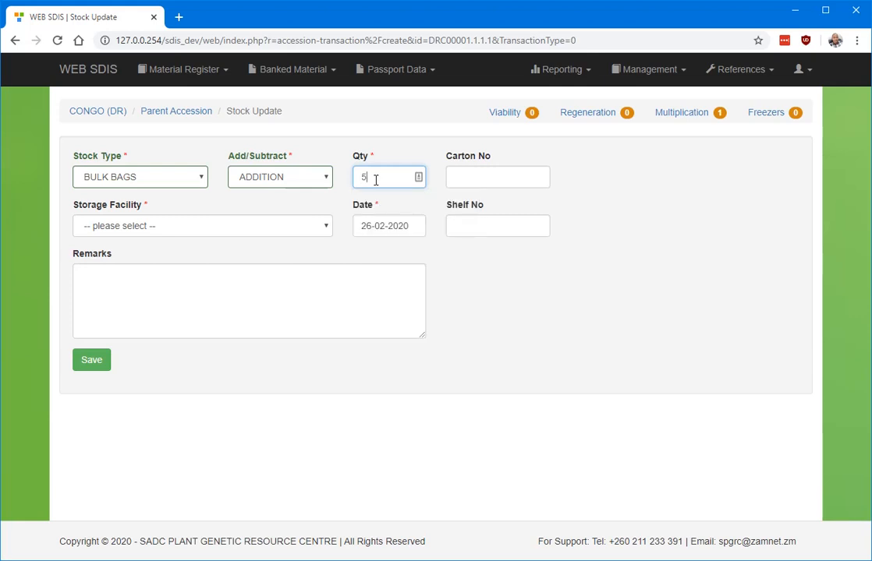
key("BackSpace")
type("2")
left_click(510, 173)
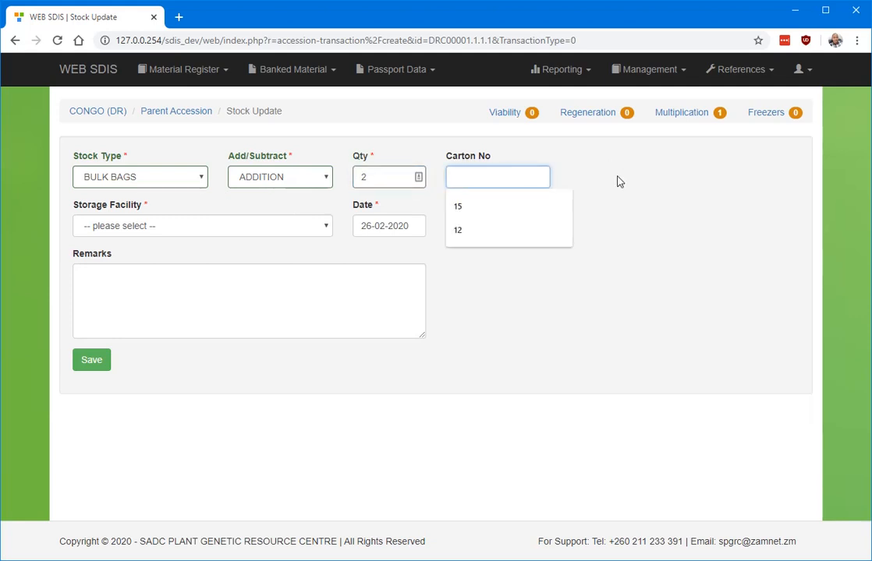
type("16")
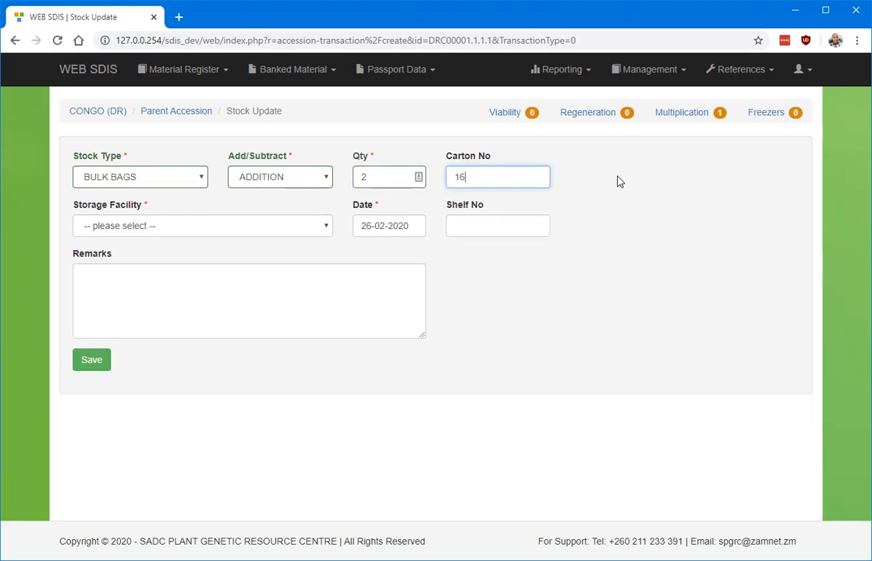
left_click(691, 220)
left_click(160, 226)
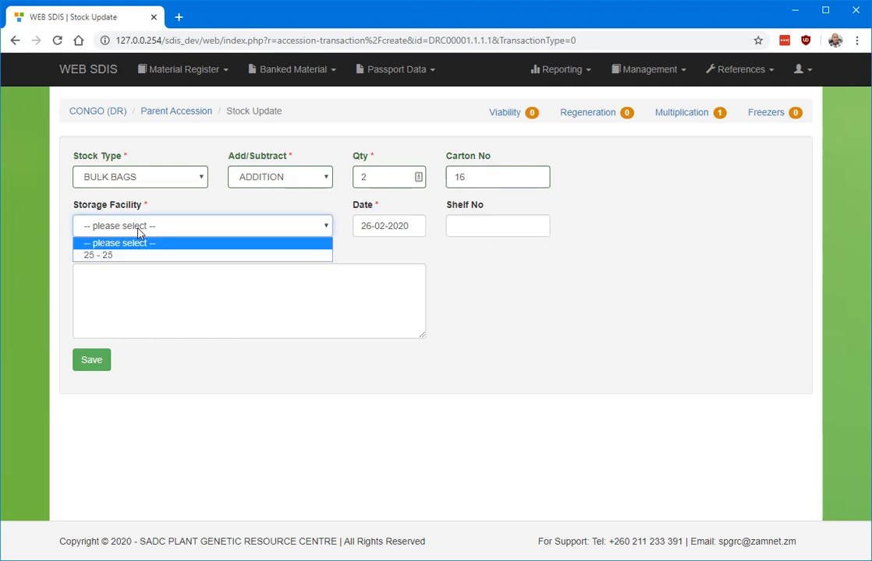
left_click(133, 256)
left_click(142, 234)
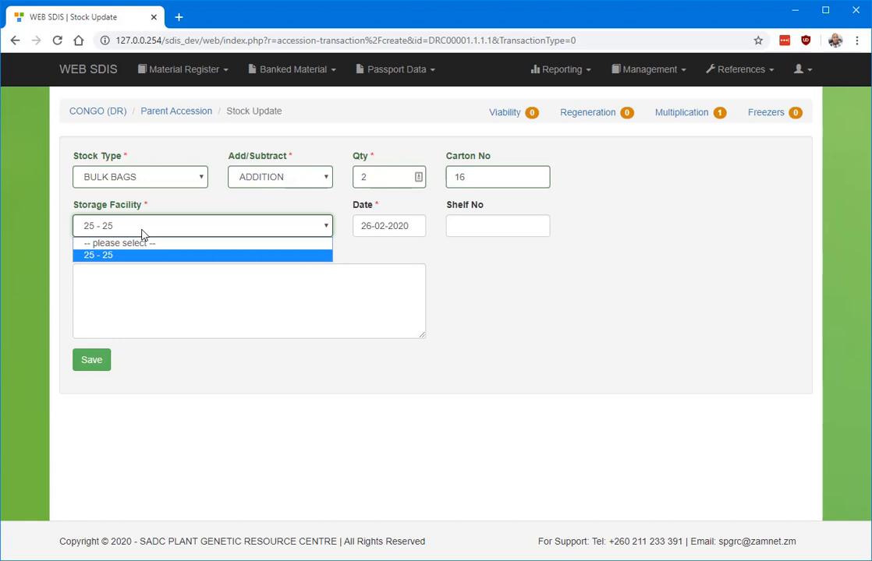
left_click(108, 257)
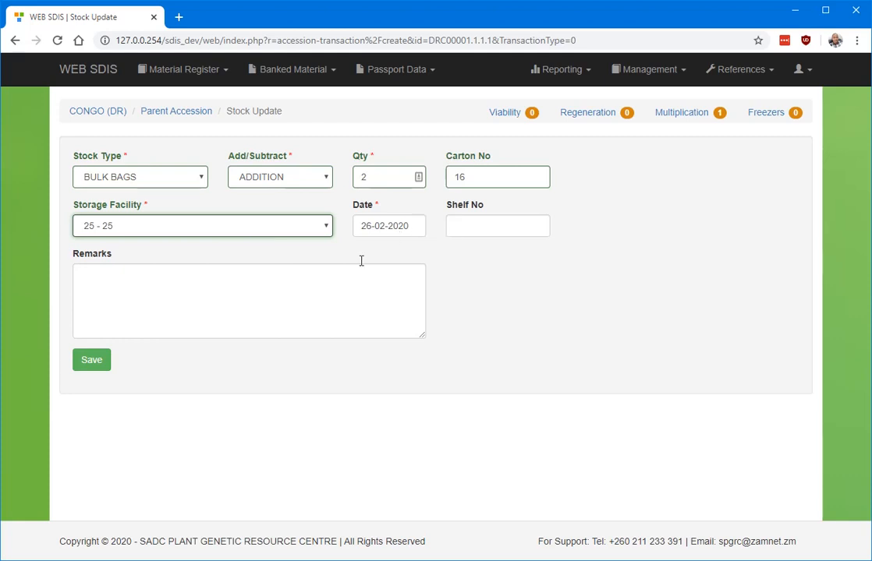
left_click(286, 279)
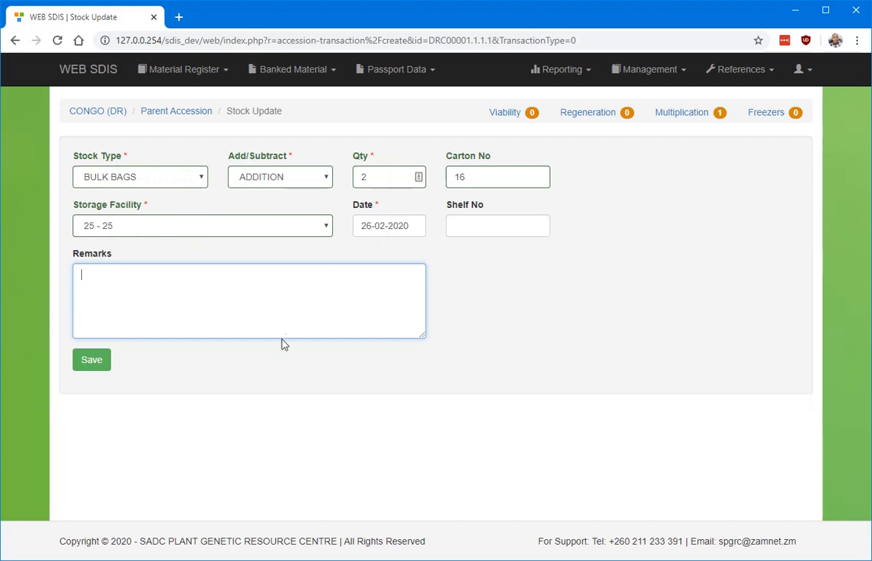
left_click(88, 360)
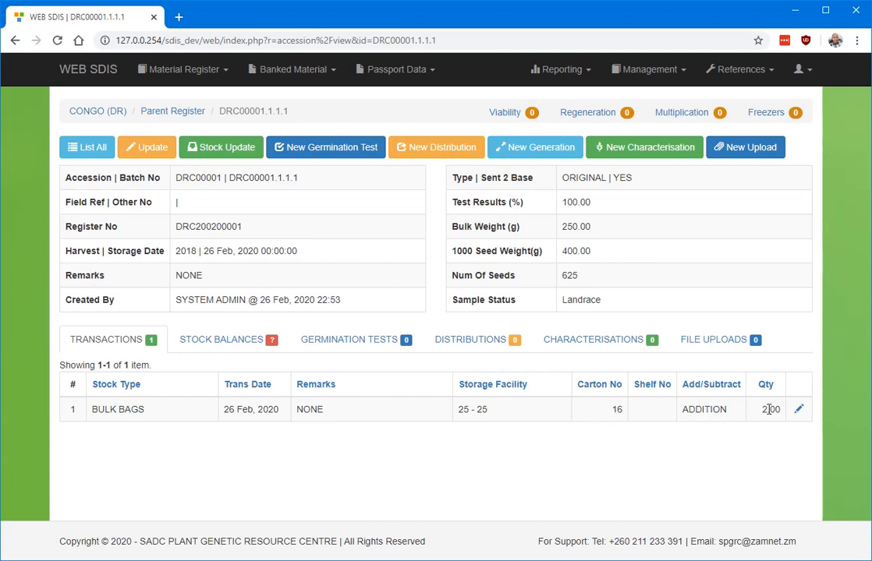
Step: Check the stock balances: BLKB (bulk bags) now totals 2.00
left_click(234, 341)
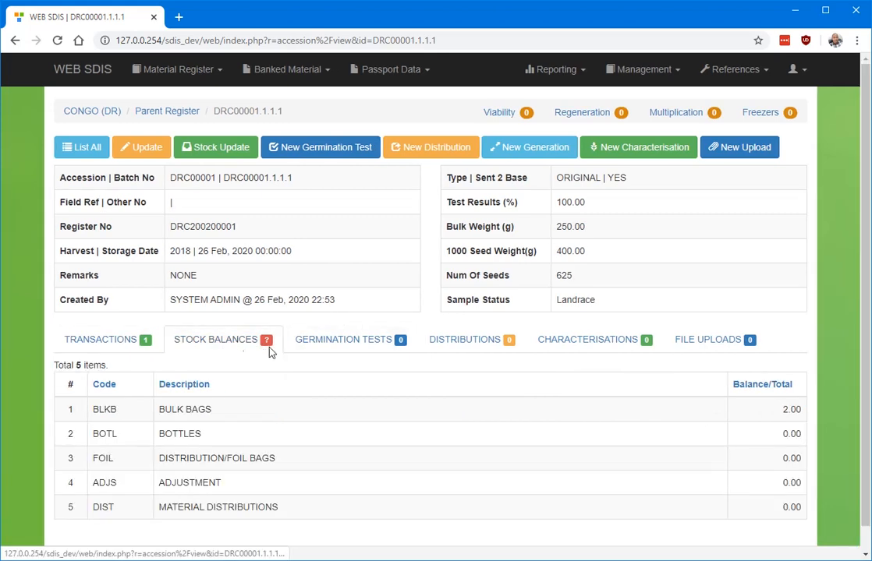
double_click(785, 409)
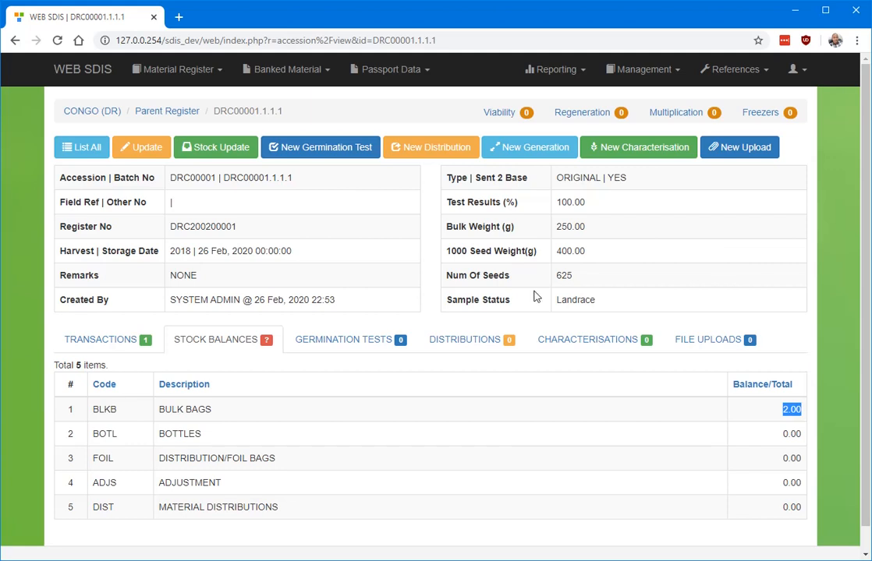
Step: Save a DISTRIBUTION/FOIL BAGS addition of 10 in carton 18, facility 25 - 25
left_click(222, 148)
left_click(159, 183)
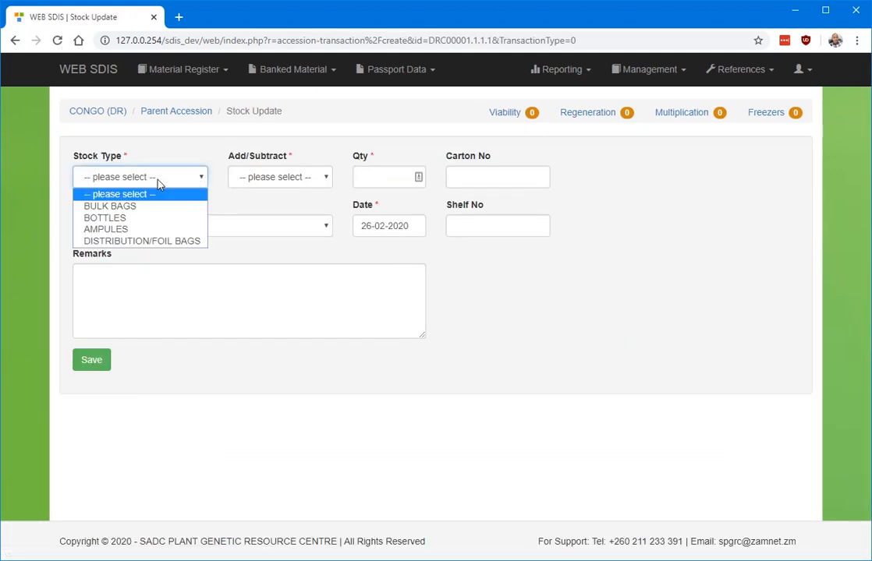
left_click(117, 241)
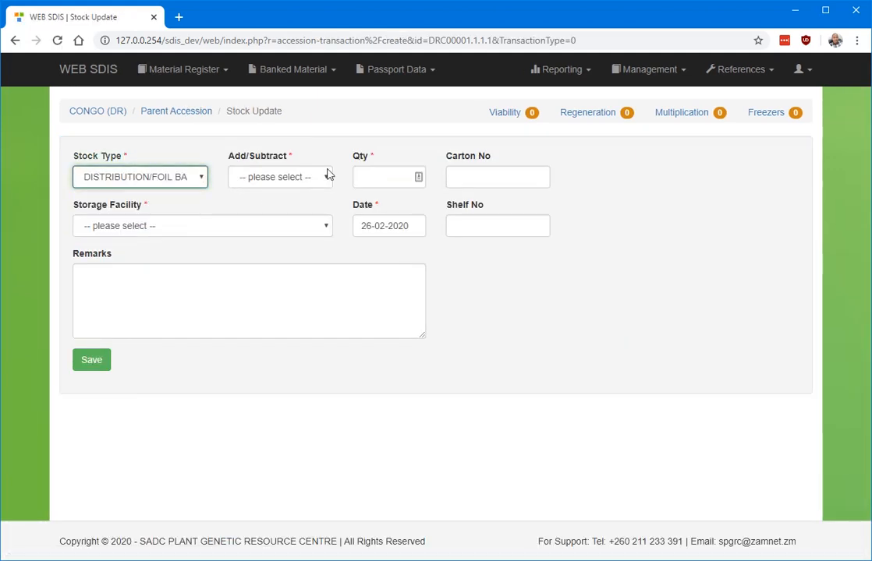
left_click(278, 177)
left_click(271, 209)
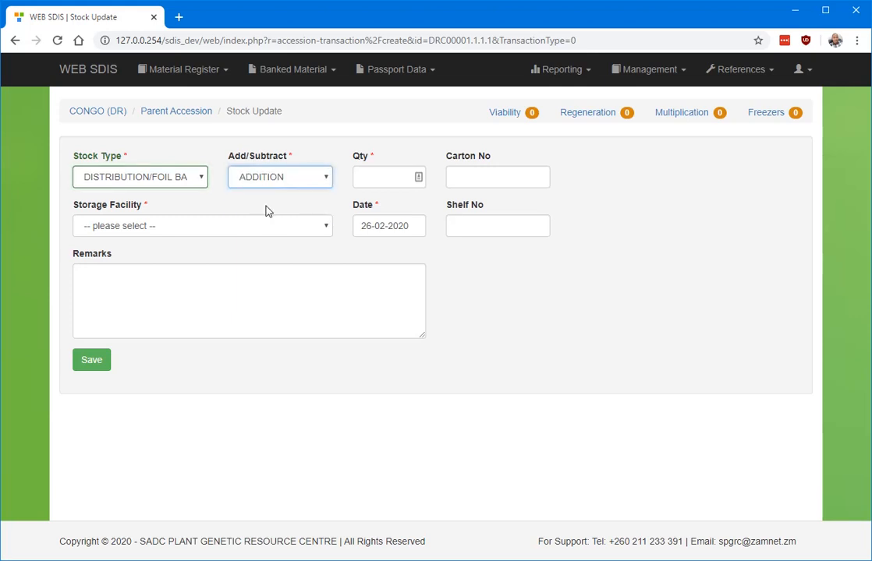
left_click(409, 179)
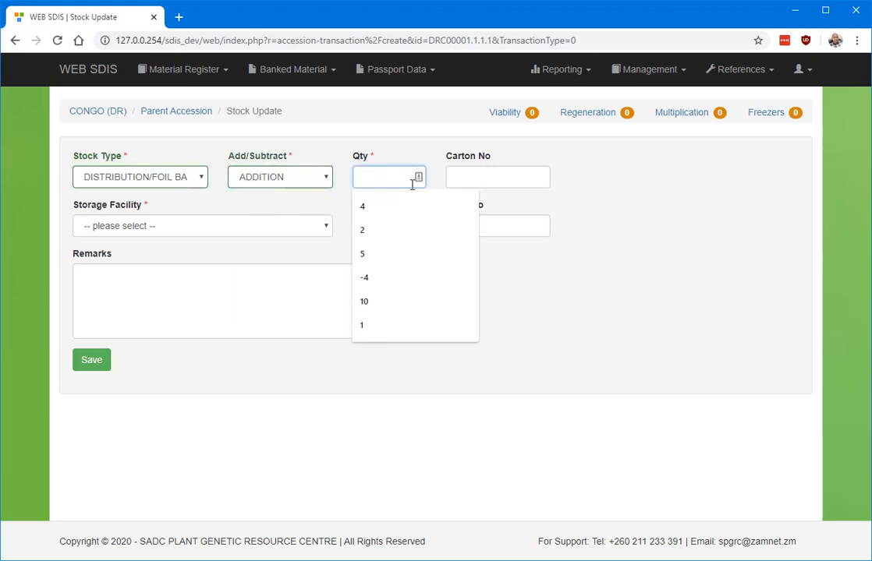
type("10")
left_click(500, 178)
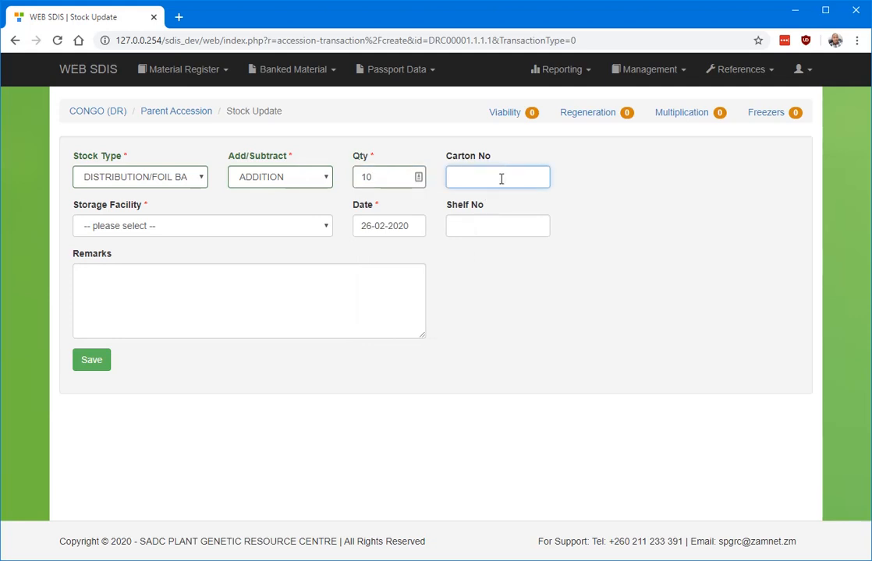
type("18")
left_click(429, 226)
left_click(122, 227)
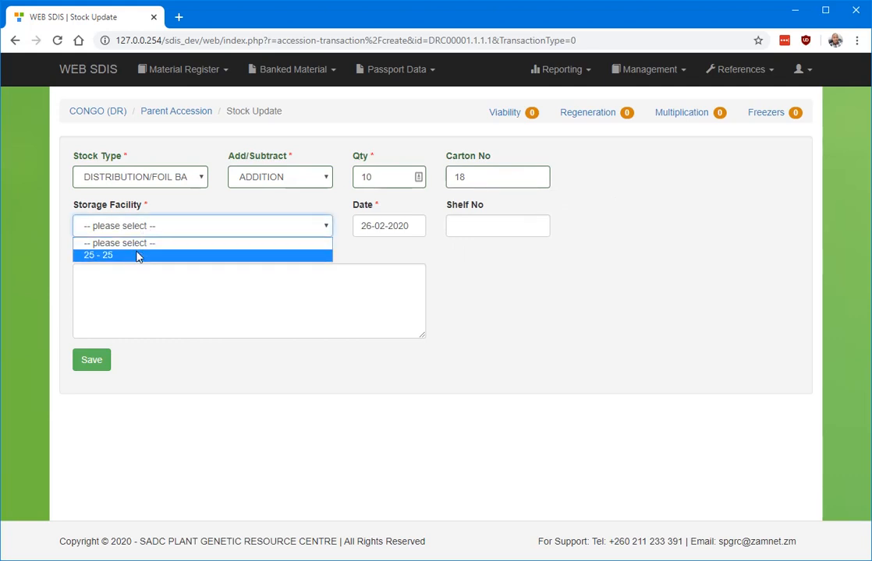
left_click(137, 257)
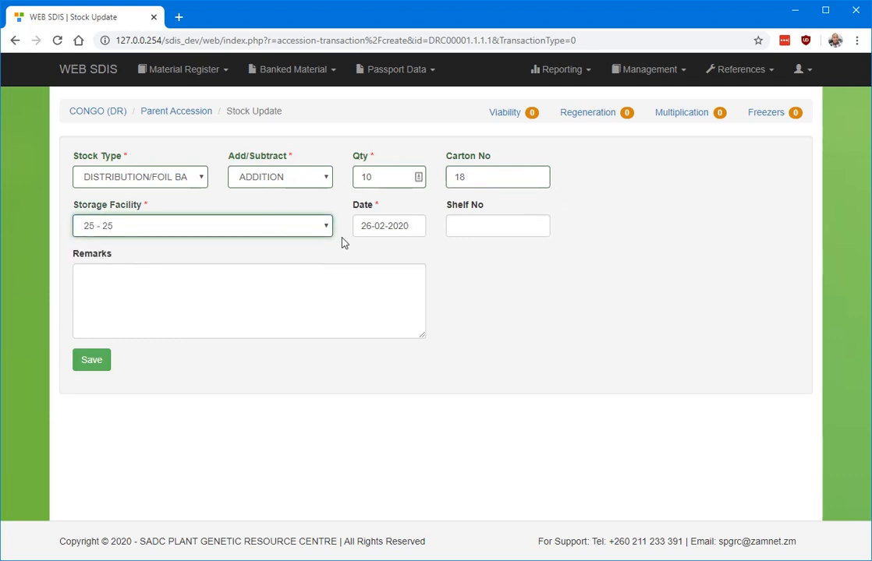
left_click(89, 361)
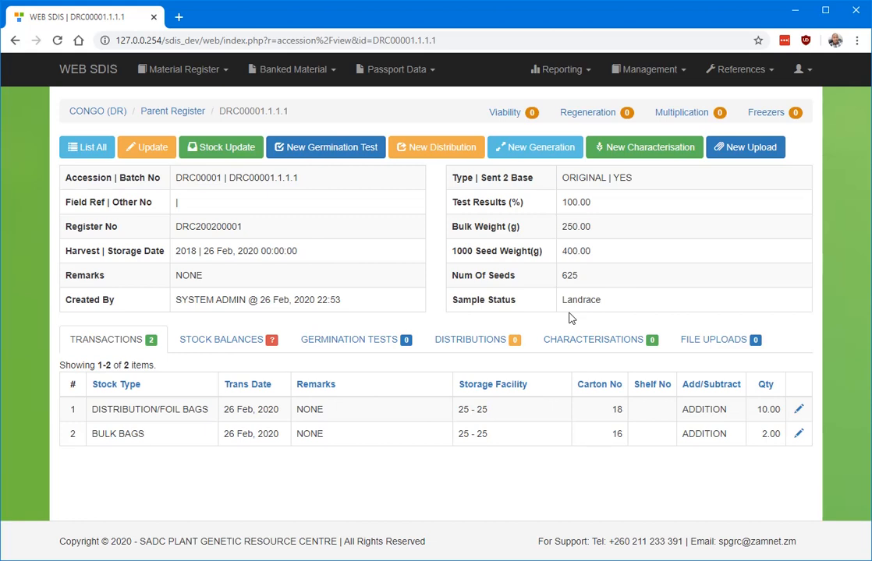
Step: Save a DISTRIBUTION/FOIL BAGS subtraction of 1 from carton 18, facility 25 - 25
left_click(221, 149)
left_click(123, 178)
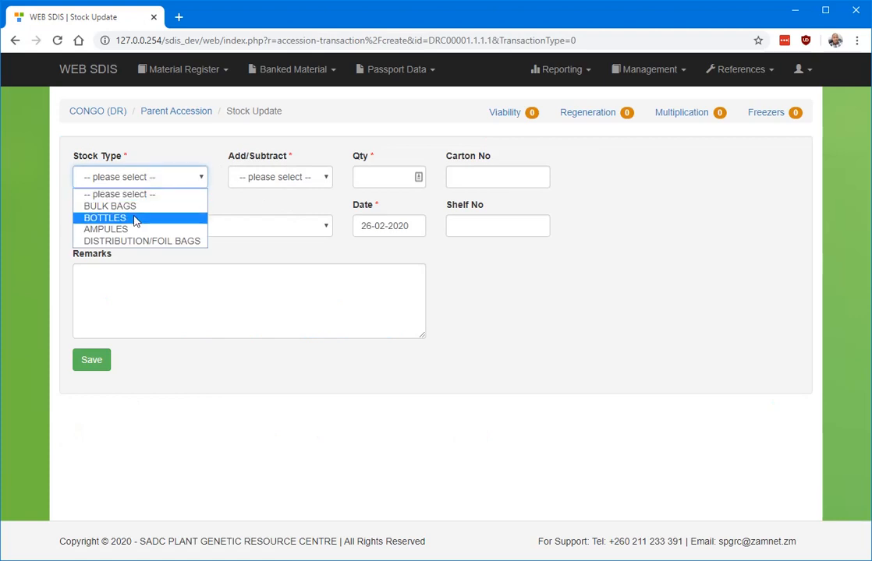
left_click(109, 241)
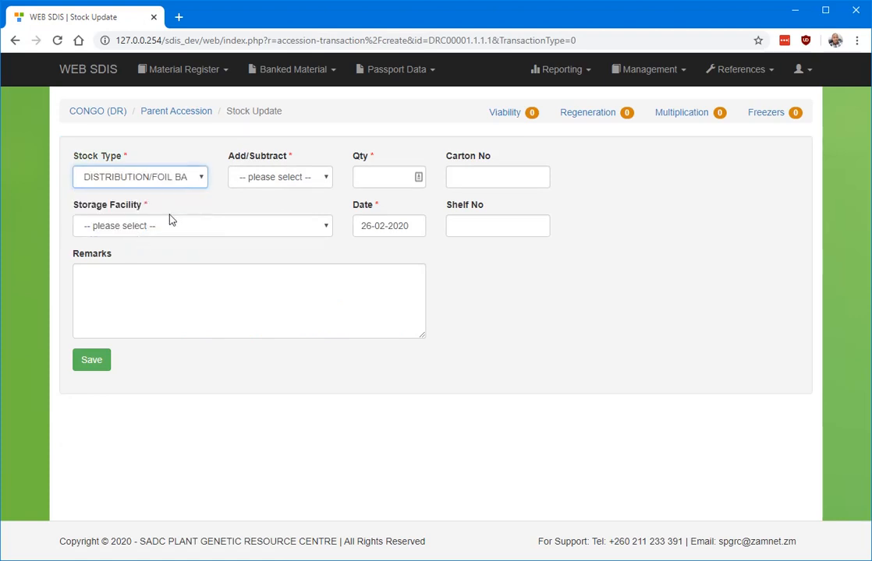
left_click(298, 178)
left_click(275, 219)
left_click(389, 178)
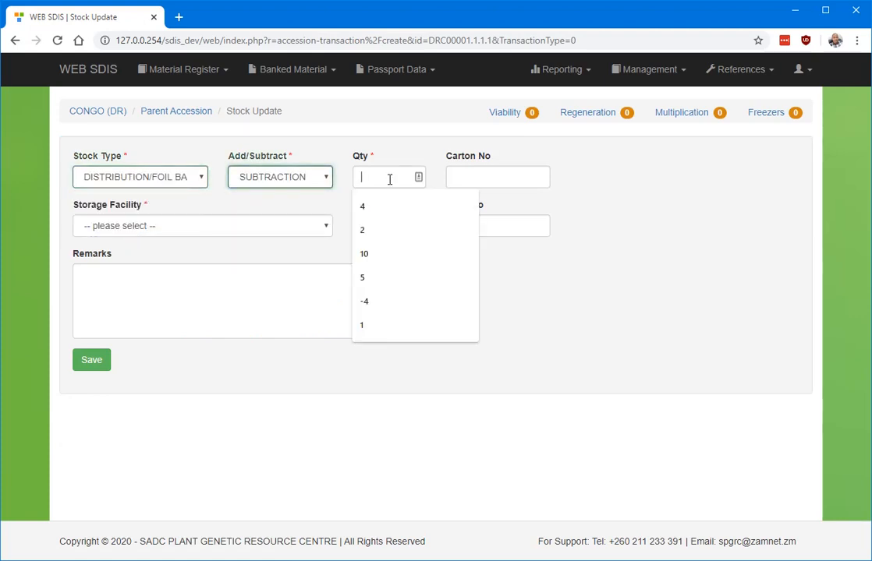
type("1")
left_click(571, 206)
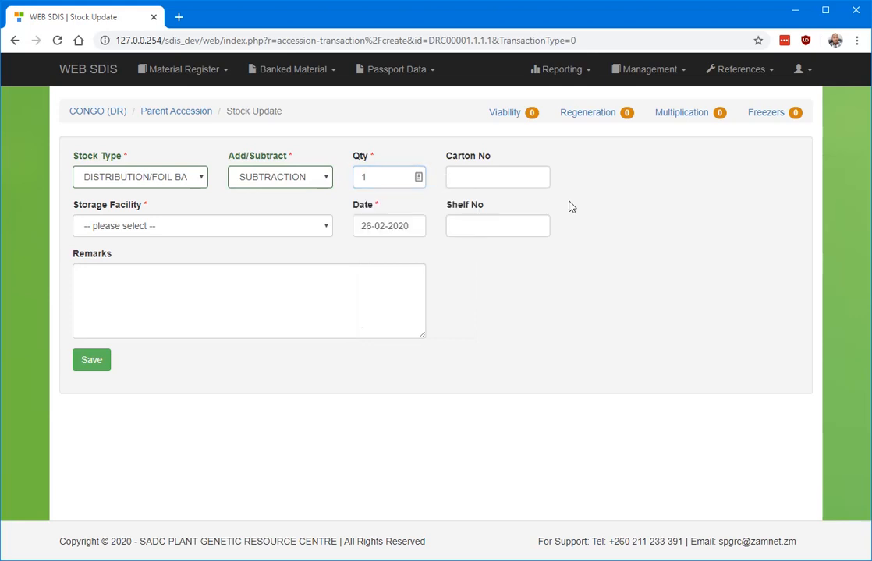
left_click(511, 179)
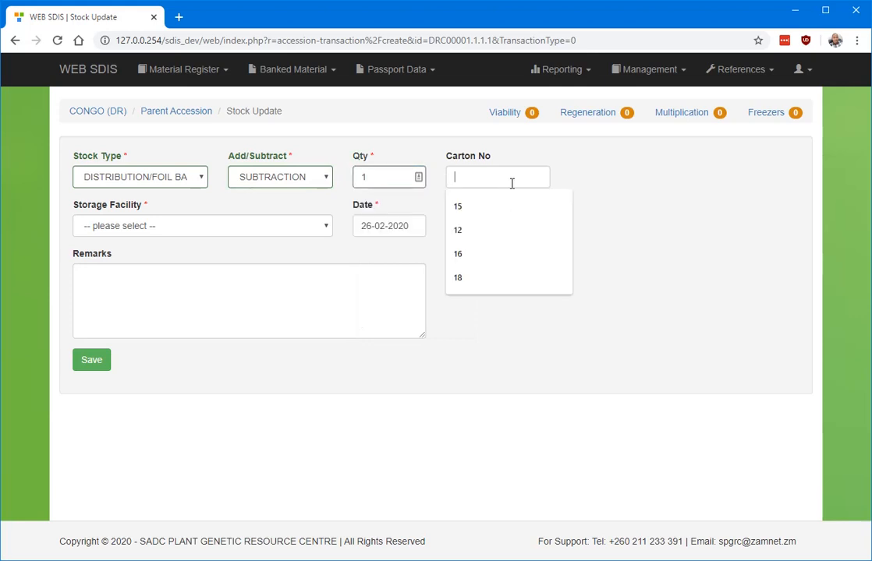
left_click(481, 286)
left_click(214, 231)
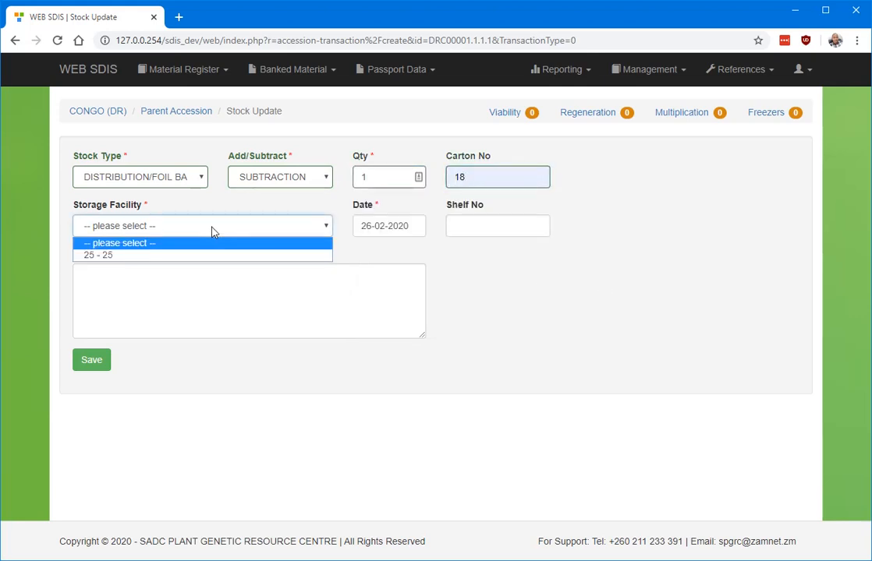
left_click(136, 256)
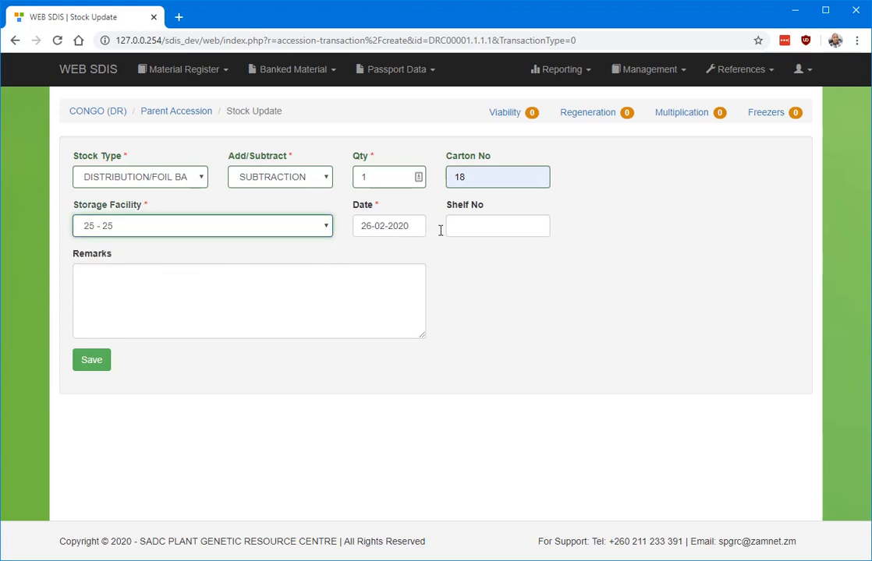
left_click(97, 362)
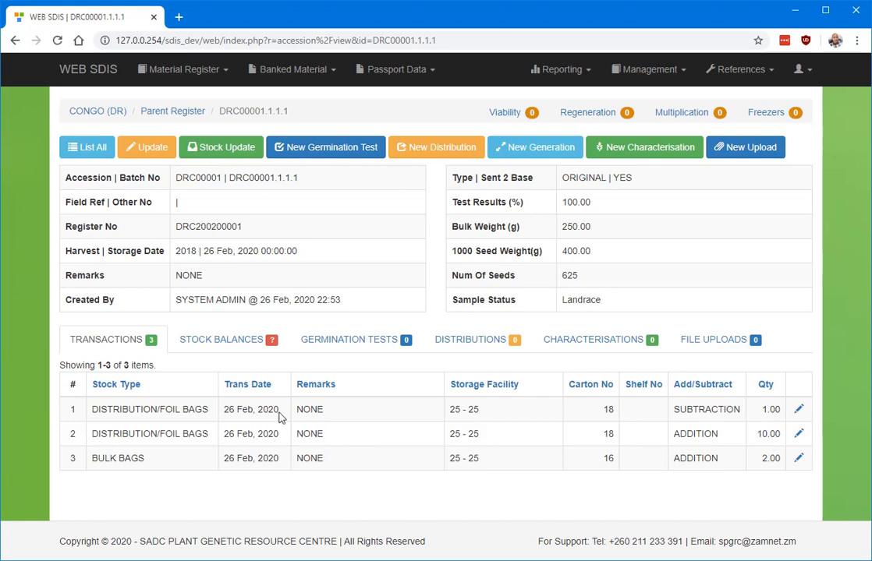
Step: Review stock balances: foil bags at 9.00, bulk bags at 2.00
left_click(217, 341)
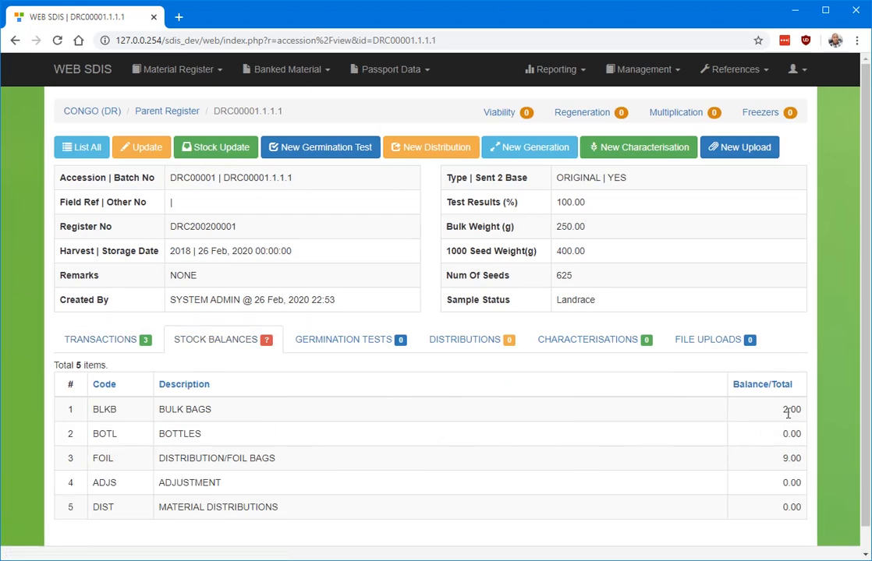
left_click_drag(785, 409, 813, 411)
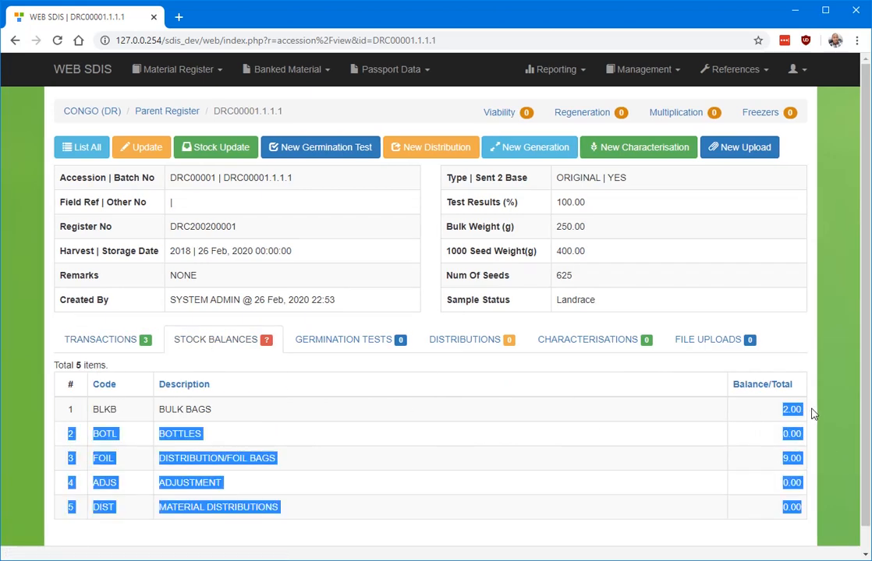
left_click(751, 449)
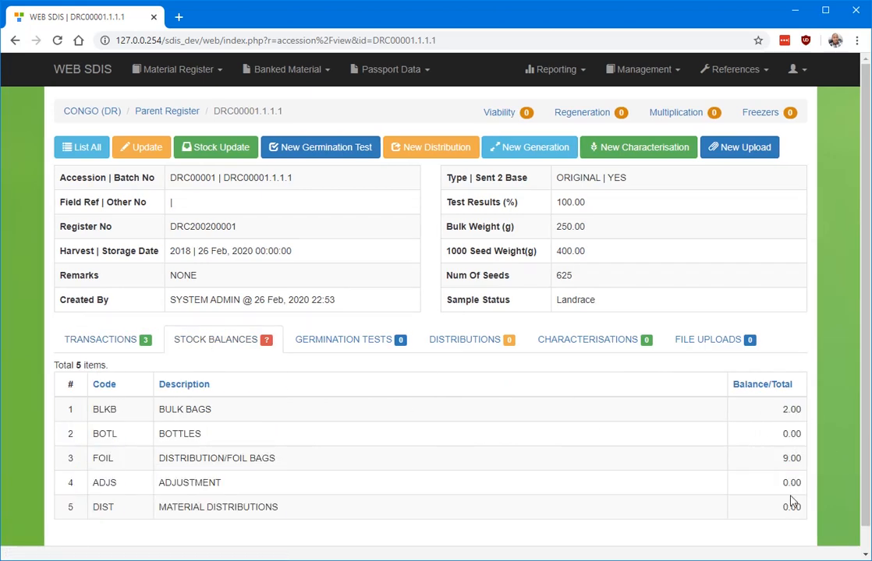
left_click_drag(809, 459, 765, 464)
left_click(765, 464)
Step: Return to the Transactions list and log out of WEB SDIS
left_click(106, 339)
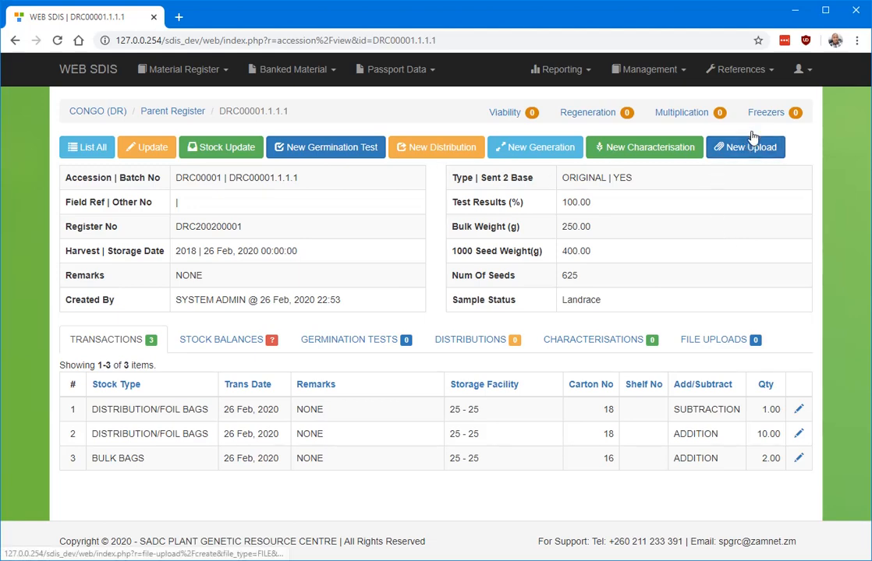
left_click(803, 70)
left_click(757, 215)
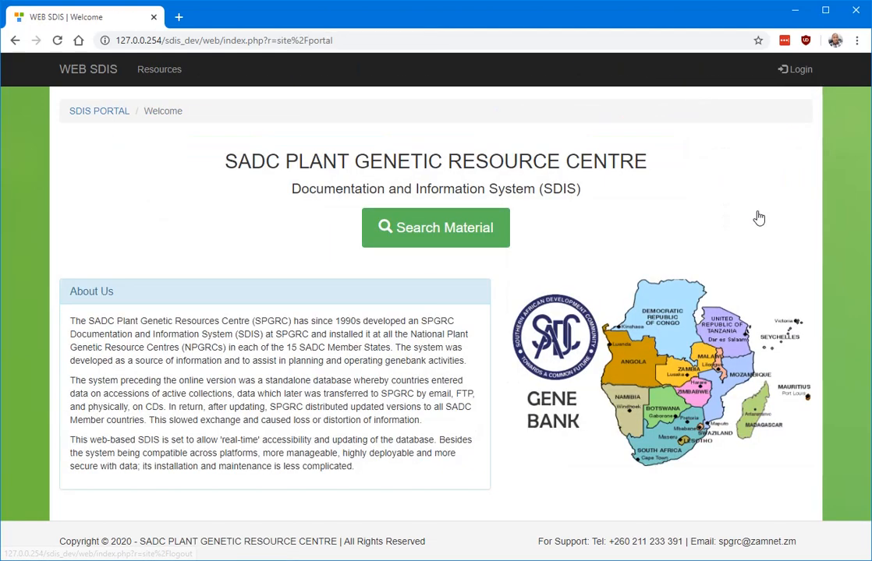